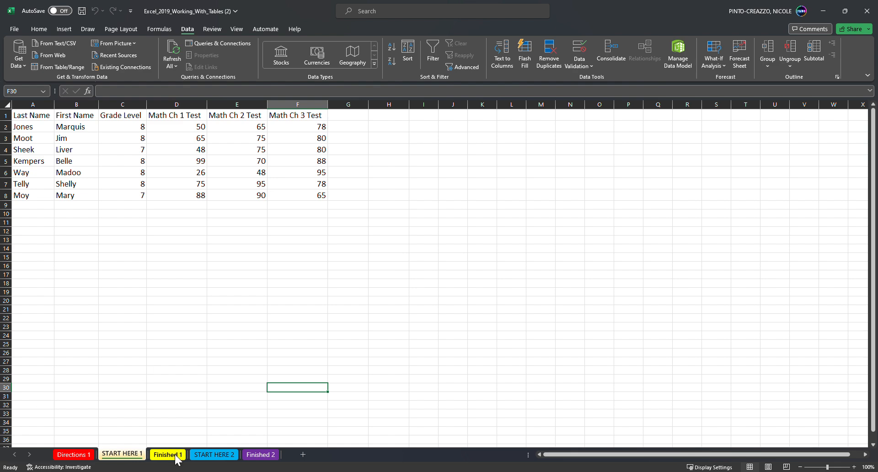
# - Review the Directions 1, START HERE 1 and Finished 1 sheets, then return to START HERE 1
pyautogui.click(74, 454)
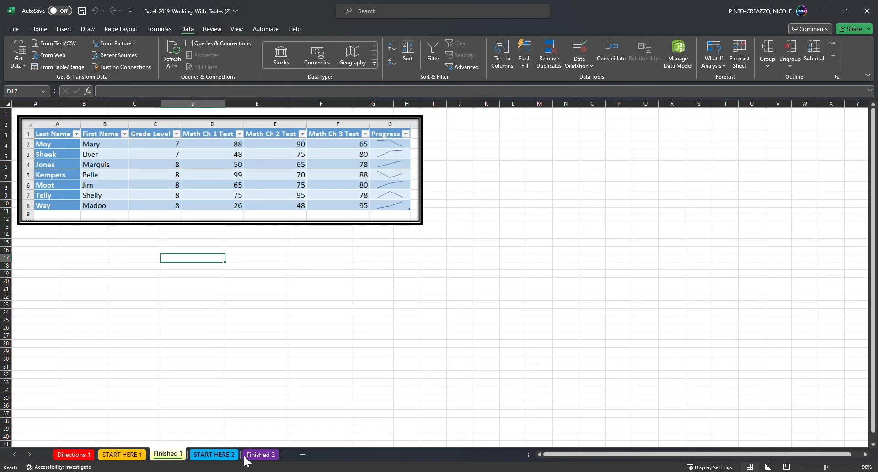
pyautogui.click(68, 454)
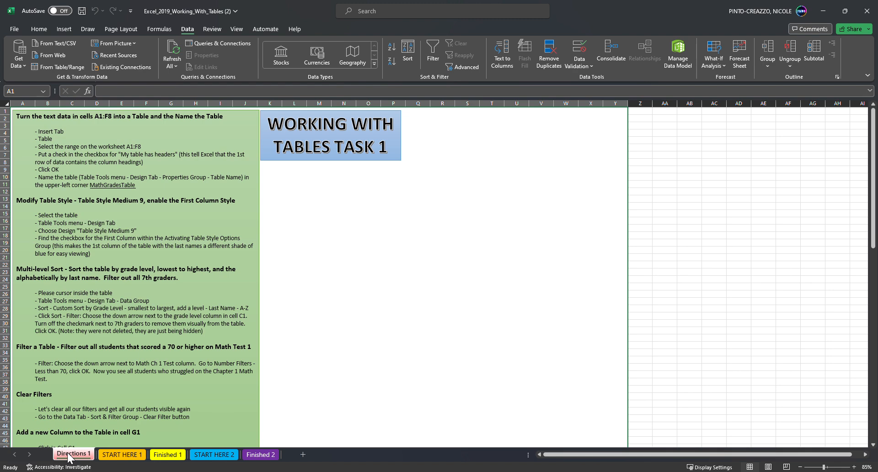
pyautogui.click(129, 454)
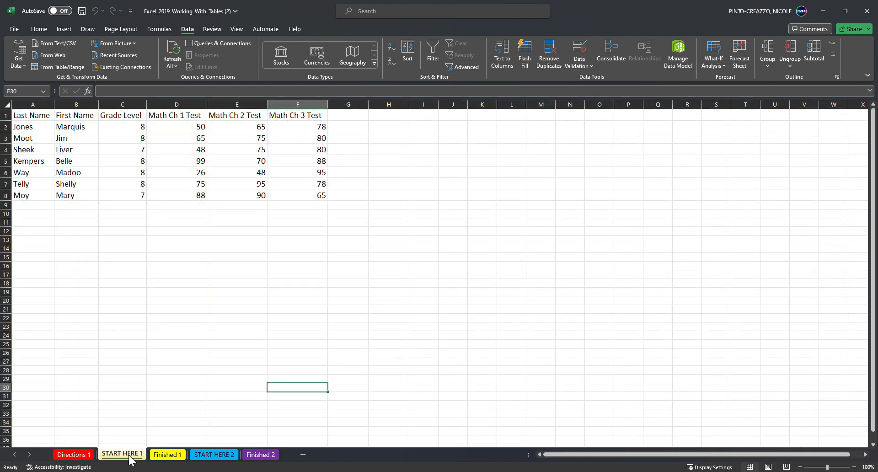
pyautogui.click(165, 455)
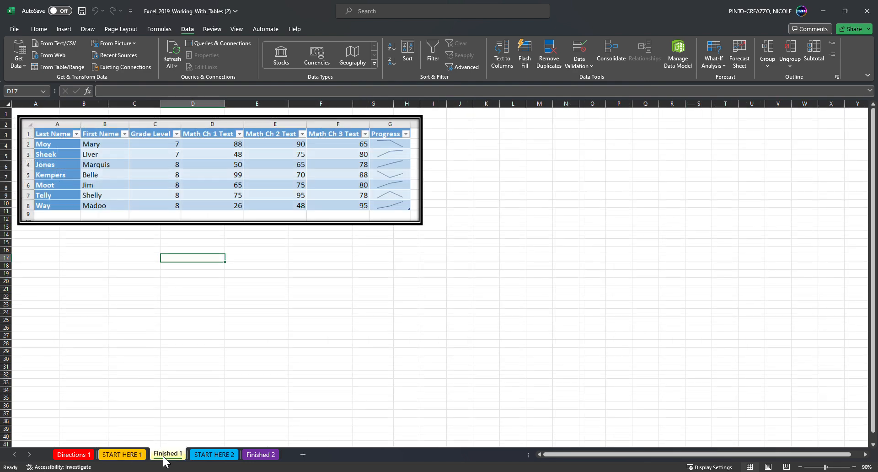
pyautogui.click(69, 456)
pyautogui.click(113, 455)
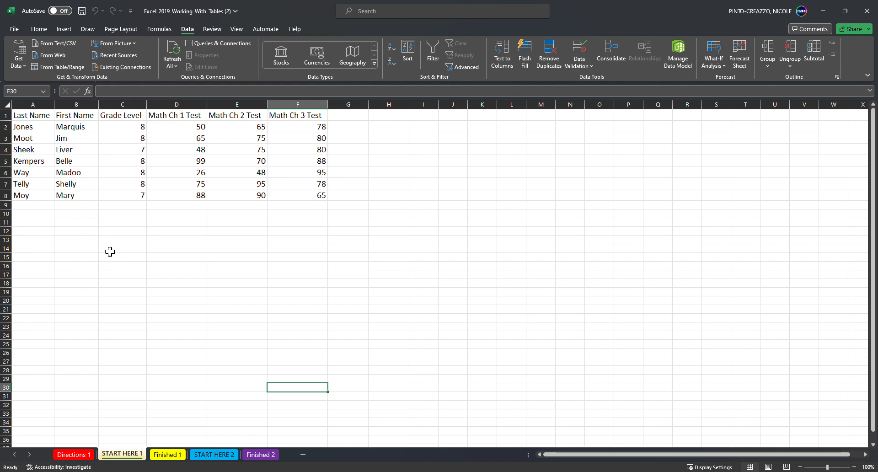
# - Convert the range A1:F8 on START HERE 1 into a table, using the first row as headers
pyautogui.click(63, 29)
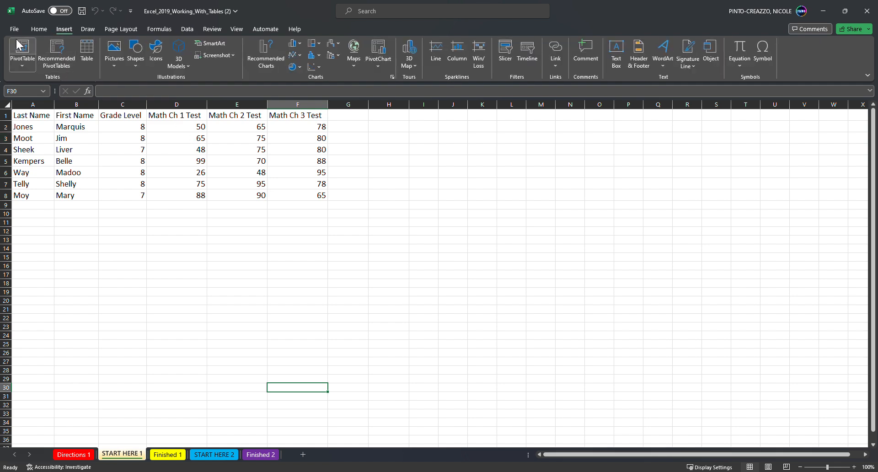
pyautogui.click(85, 55)
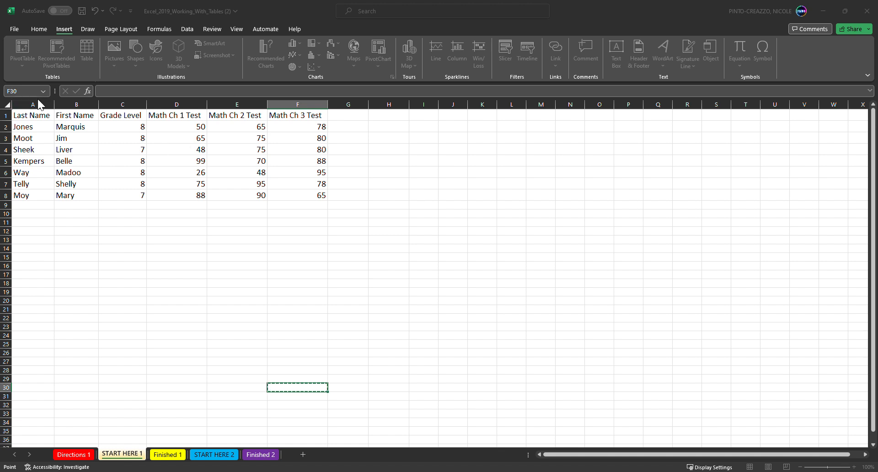
pyautogui.moveTo(40, 120); pyautogui.dragTo(295, 198)
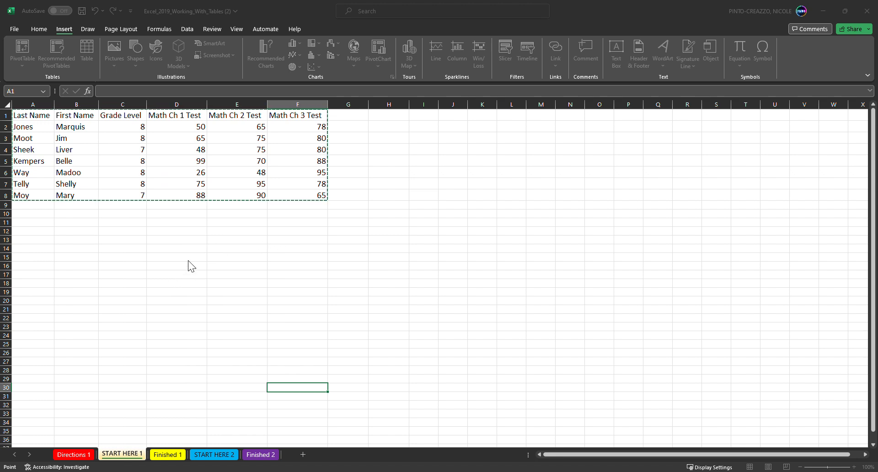
pyautogui.press('Escape')
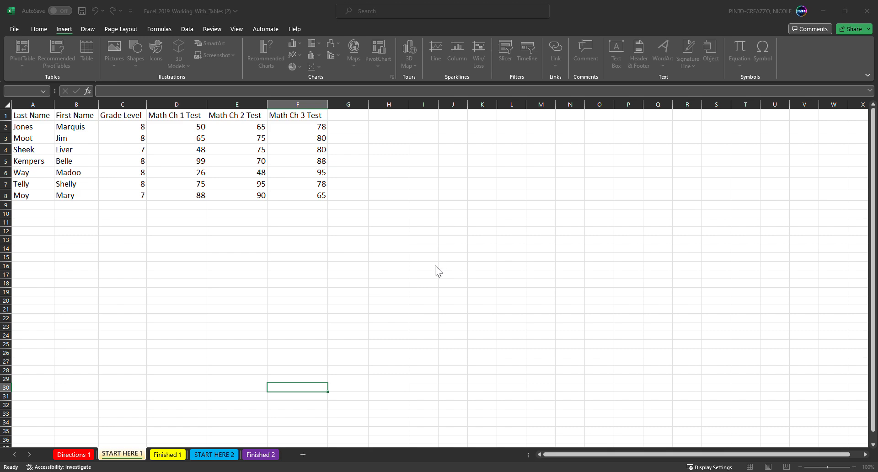
pyautogui.press('Return')
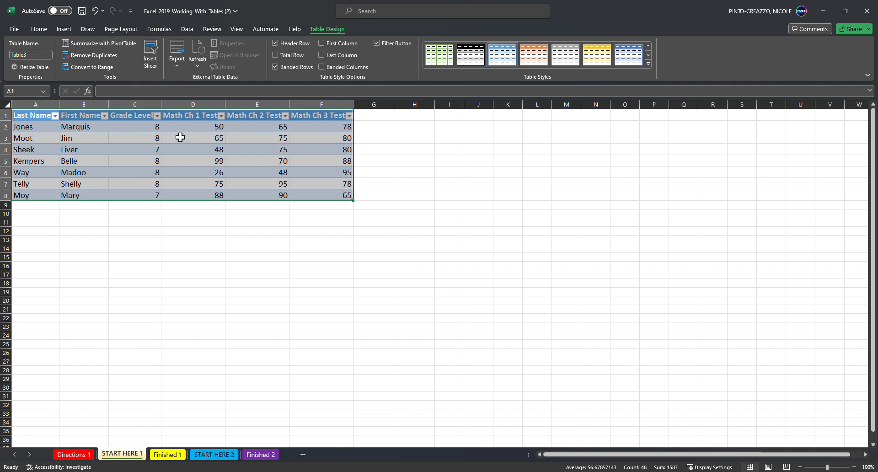
# - Rename the new table MathGradesTable
pyautogui.click(221, 173)
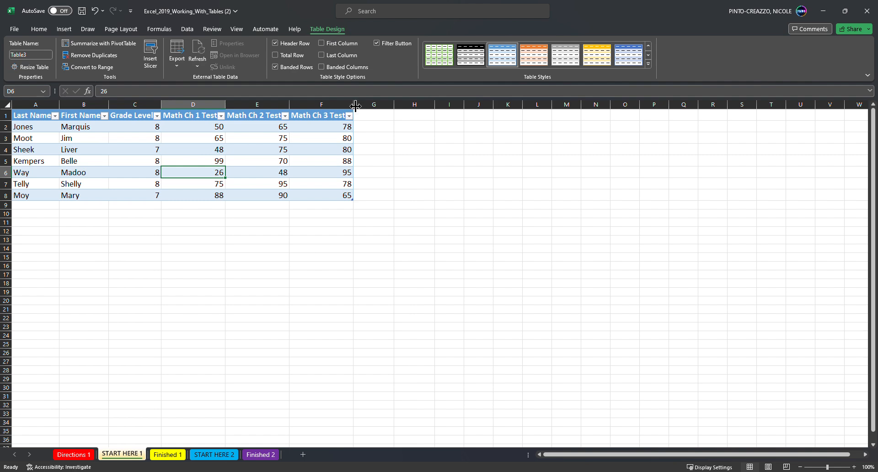
pyautogui.doubleClick(317, 28)
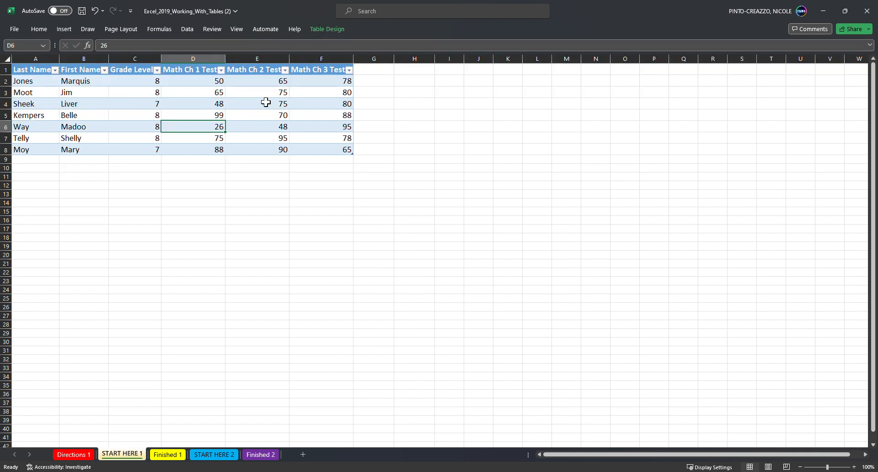
pyautogui.doubleClick(315, 29)
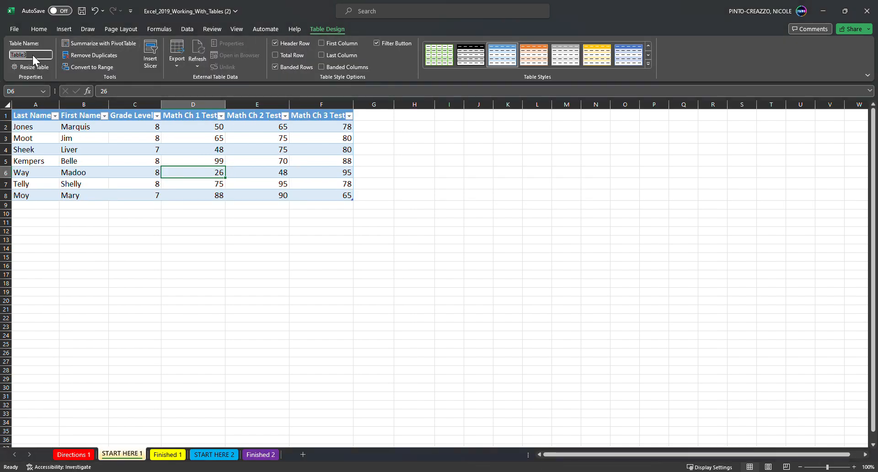
pyautogui.click(45, 55)
pyautogui.write('MathGradesTable')
pyautogui.click(153, 232)
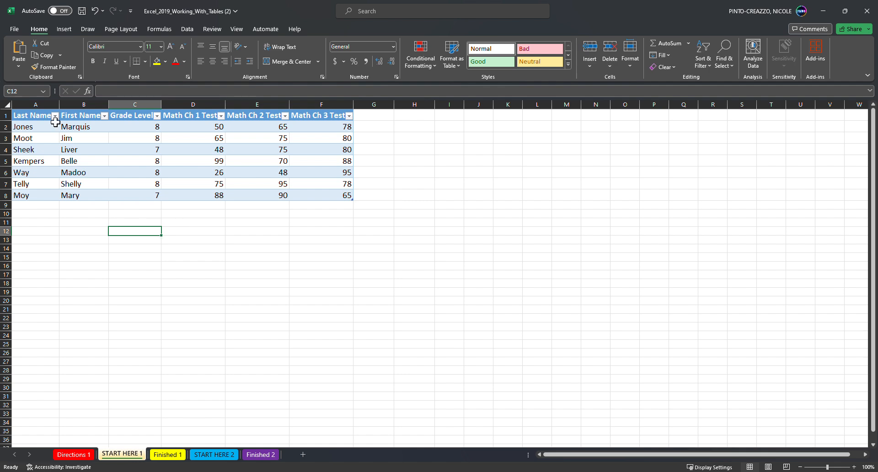
# - Apply Table Style Medium 9 to the whole grades table
pyautogui.moveTo(55, 121); pyautogui.dragTo(318, 197)
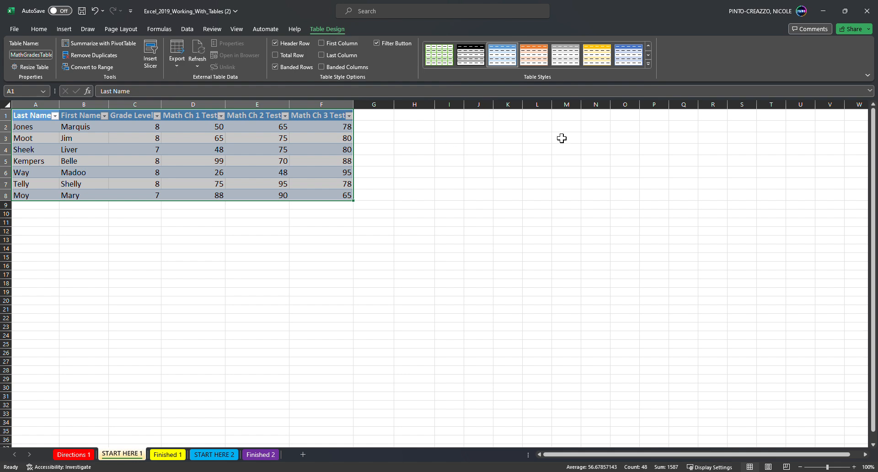
pyautogui.click(648, 64)
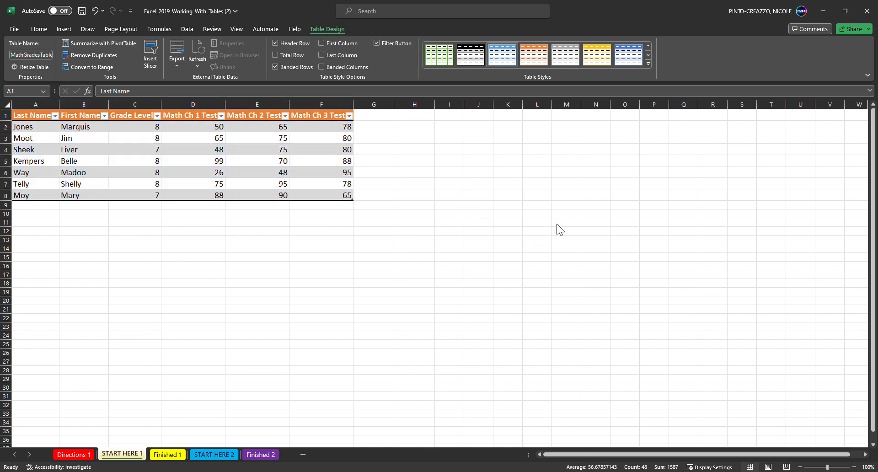
pyautogui.click(467, 208)
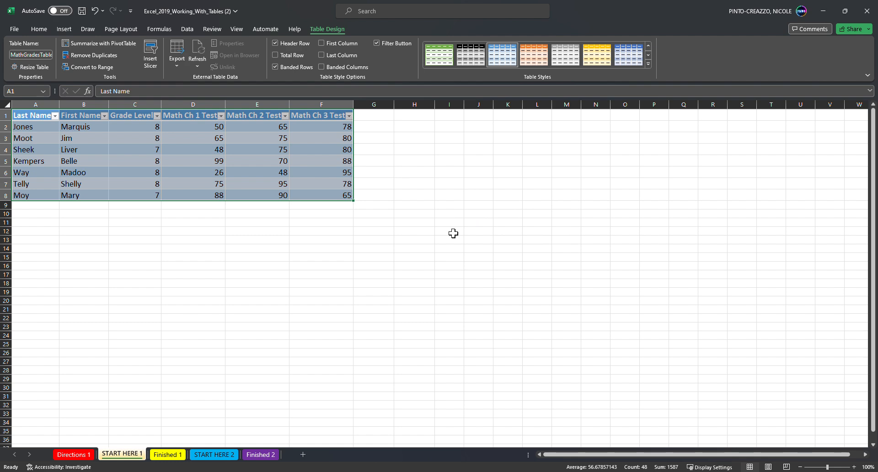
pyautogui.click(282, 284)
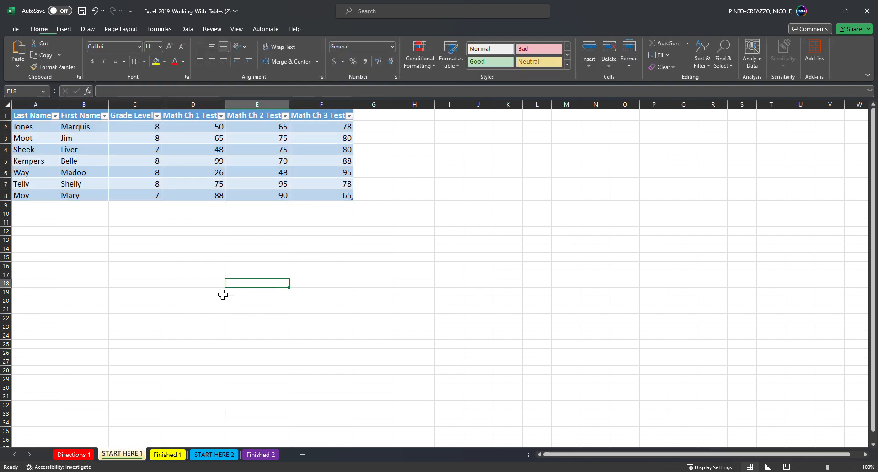
# - Enable the First Column style option so the Last Name column is emphasized
pyautogui.click(44, 116)
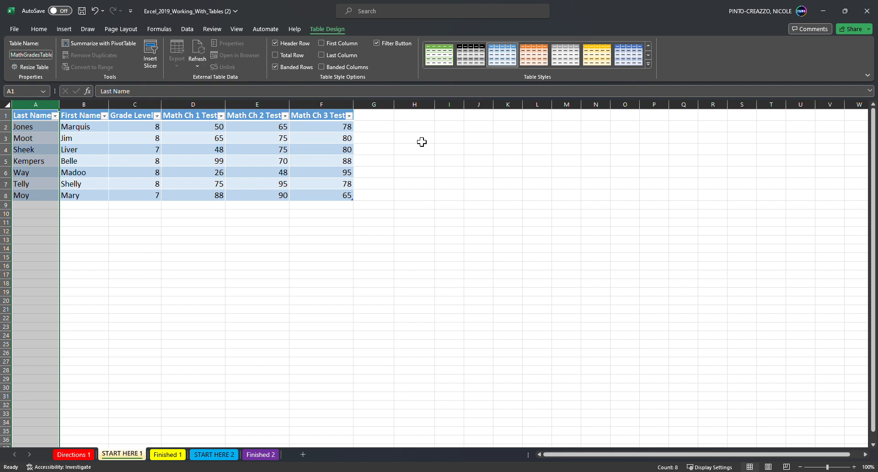
pyautogui.click(322, 43)
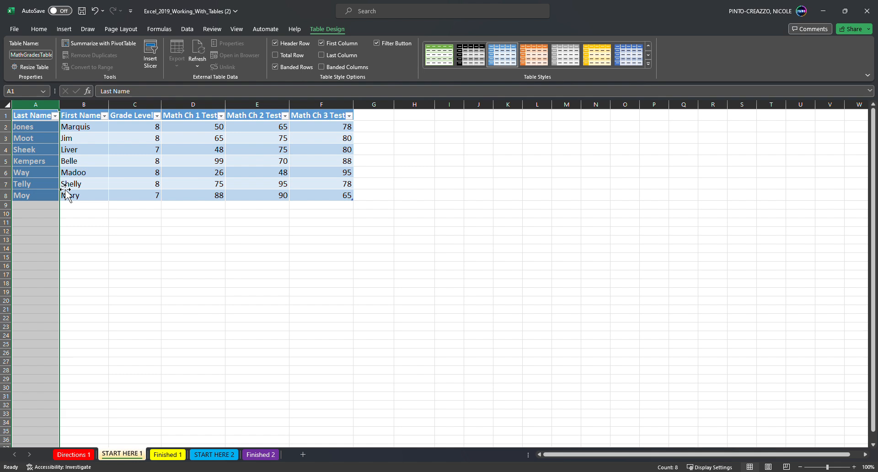
pyautogui.click(84, 248)
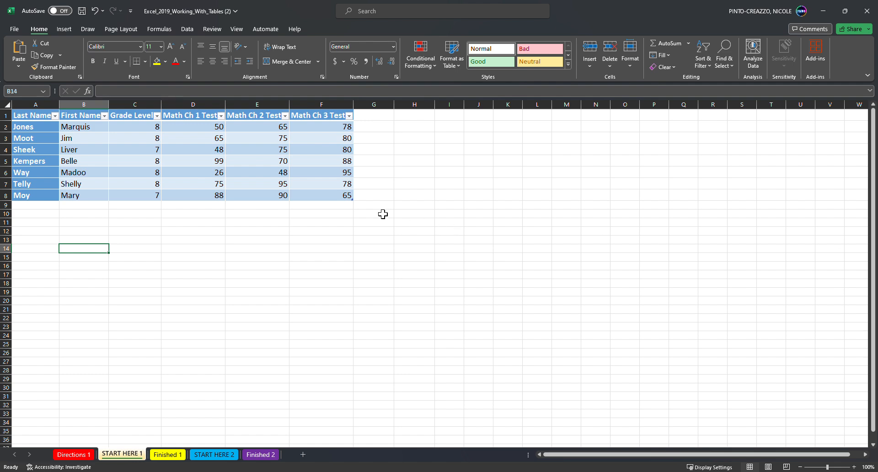
# - Sort the table by Grade Level from smallest to largest
pyautogui.click(201, 164)
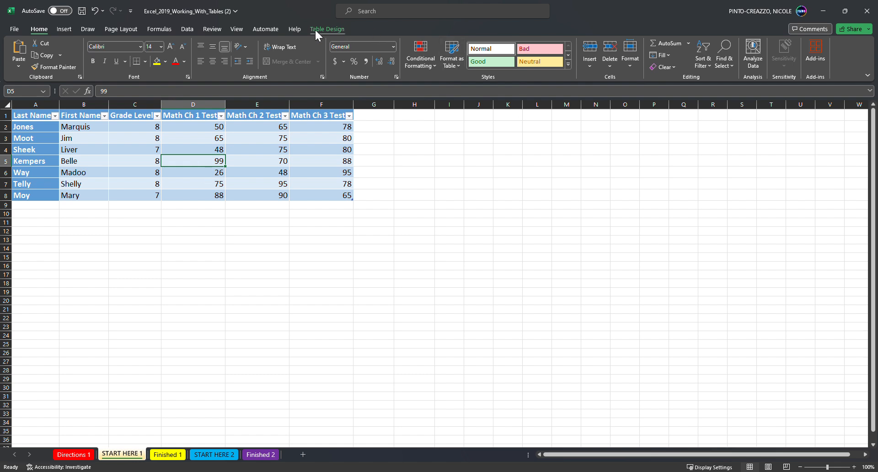
pyautogui.click(281, 147)
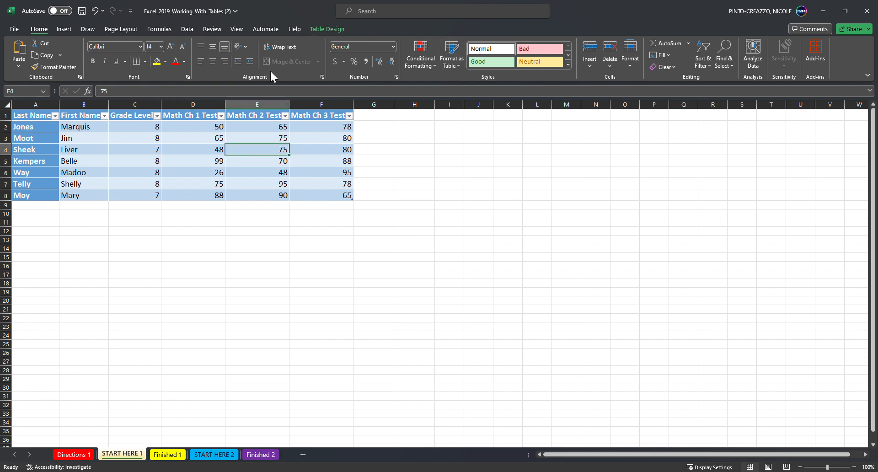
pyautogui.click(333, 29)
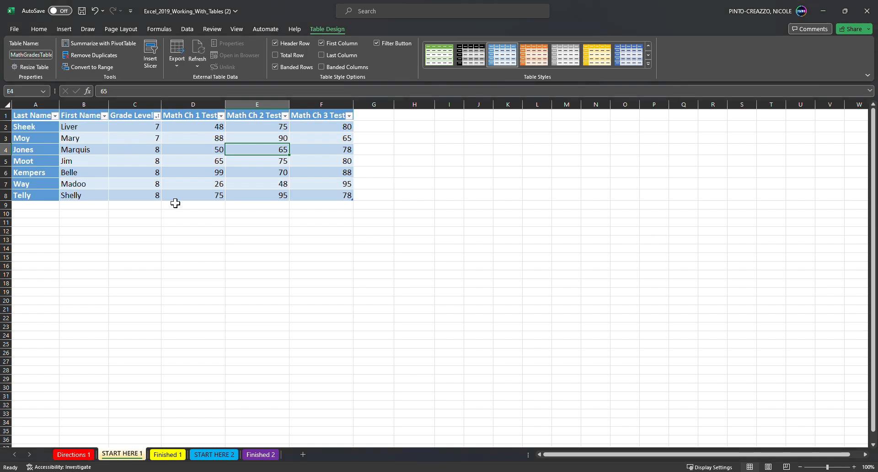
pyautogui.click(192, 239)
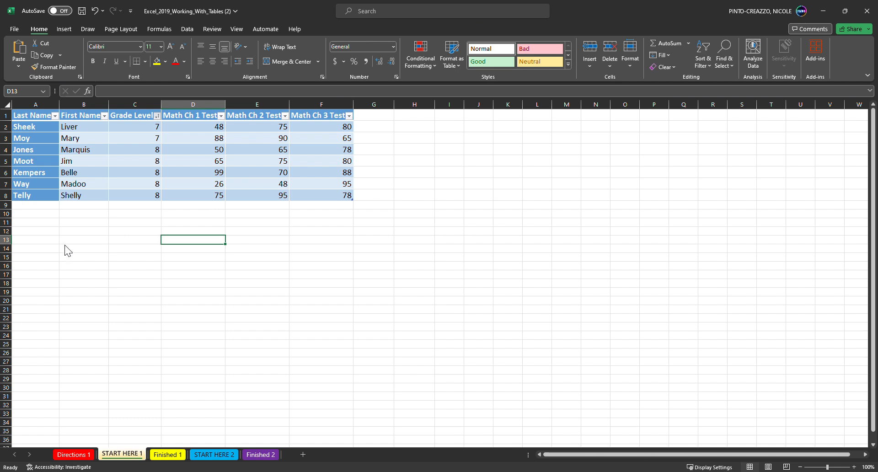
# - Filter the table to hide grade 7 students and show only Math Ch 1 Test scores less than 70
pyautogui.click(121, 323)
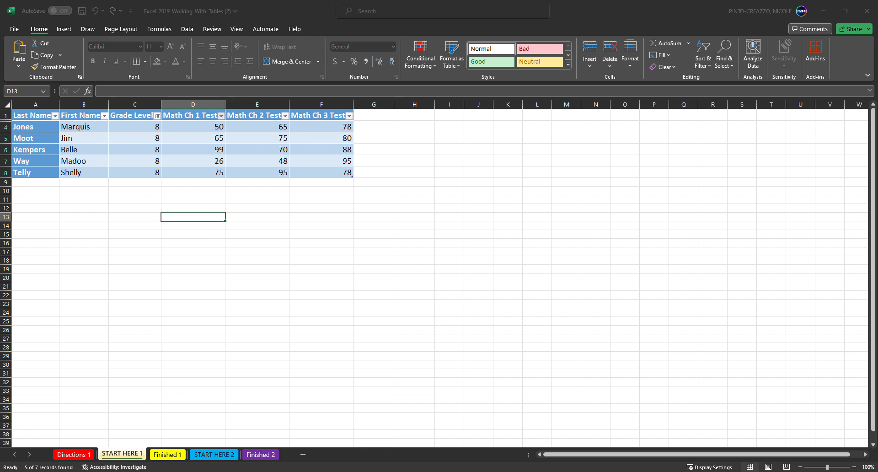
pyautogui.press('Return')
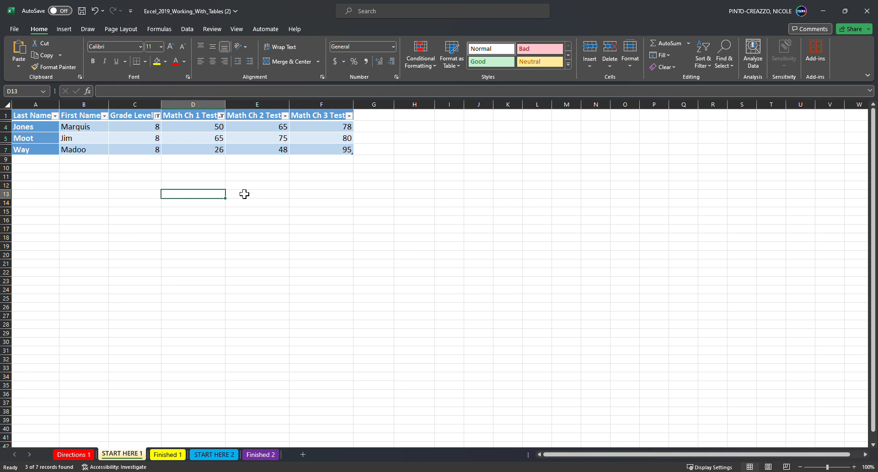
pyautogui.click(390, 163)
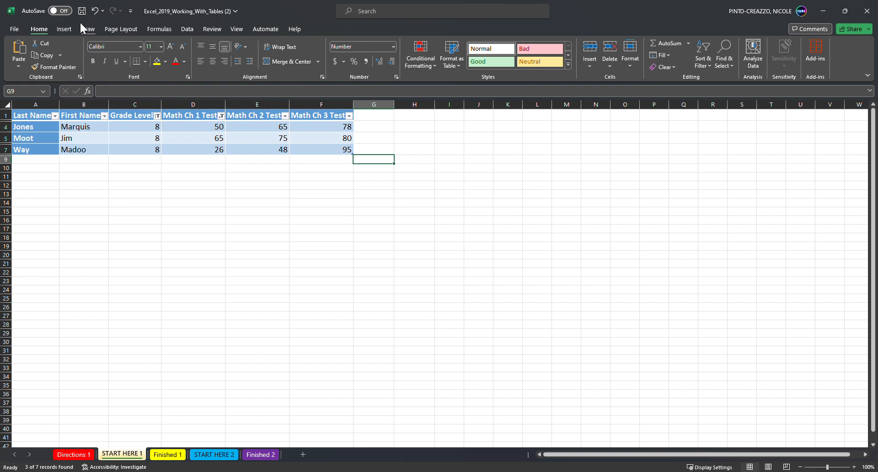
# - Clear all filters from the grades table
pyautogui.click(187, 29)
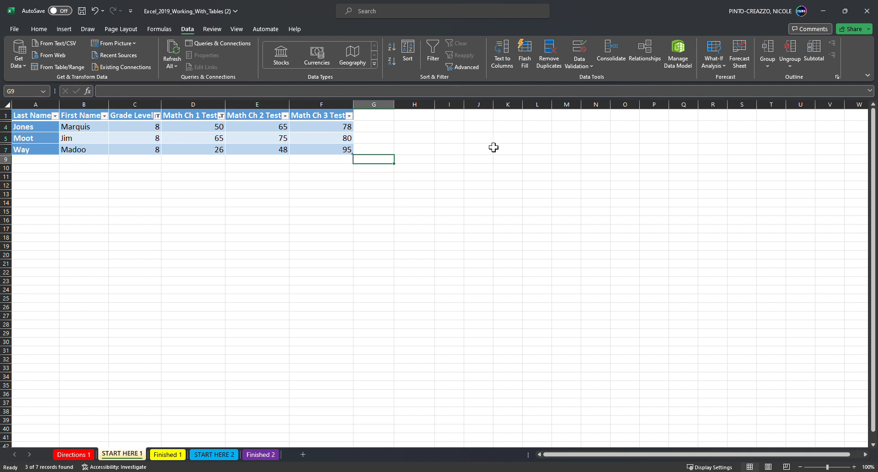
pyautogui.click(272, 140)
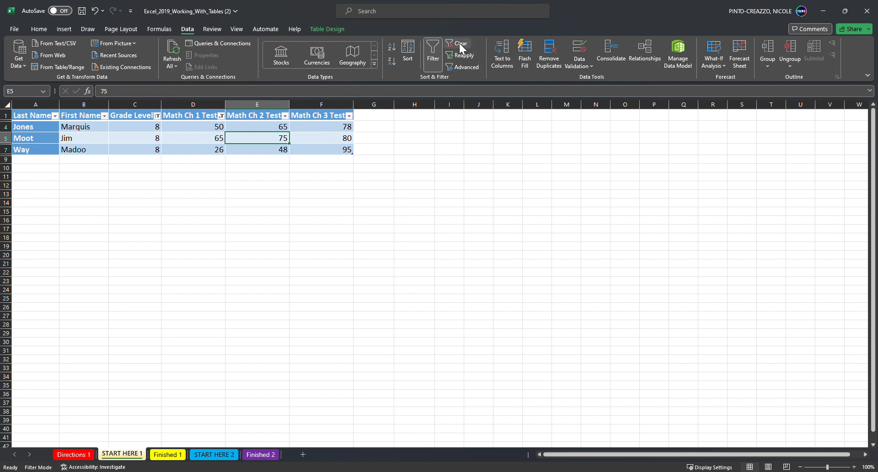
pyautogui.click(459, 44)
pyautogui.click(388, 215)
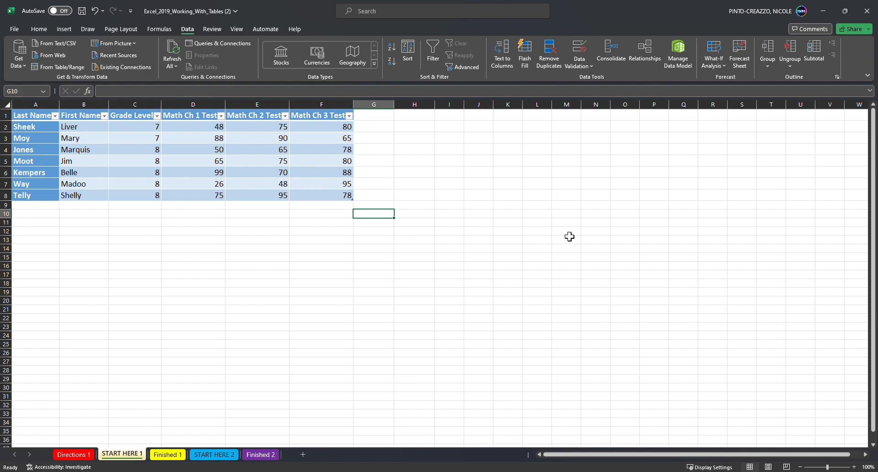
# - Add a new table column with the header Progress in cell G1
pyautogui.click(369, 120)
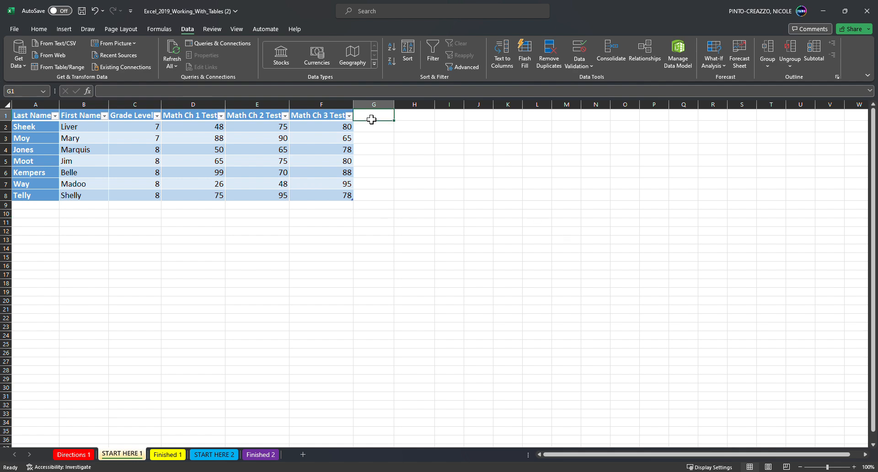
pyautogui.write('Progress')
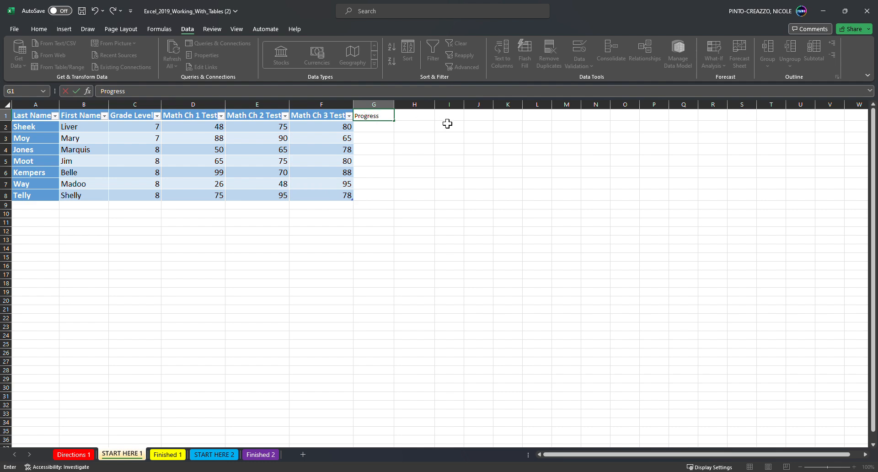
pyautogui.click(444, 138)
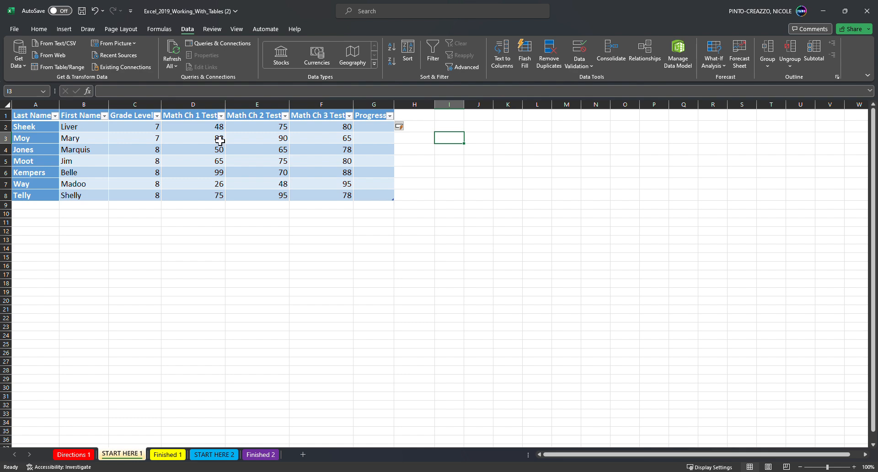
# - Insert a line sparkline in G2 based on the first student's three math test scores
pyautogui.click(371, 132)
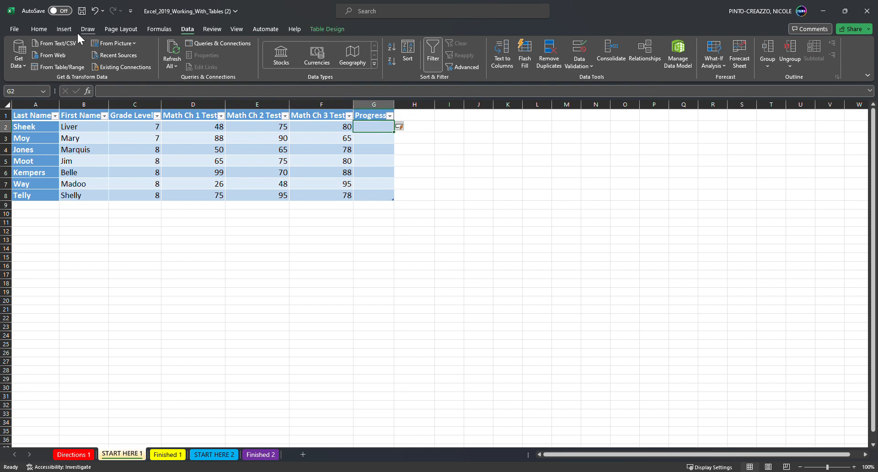
pyautogui.click(62, 30)
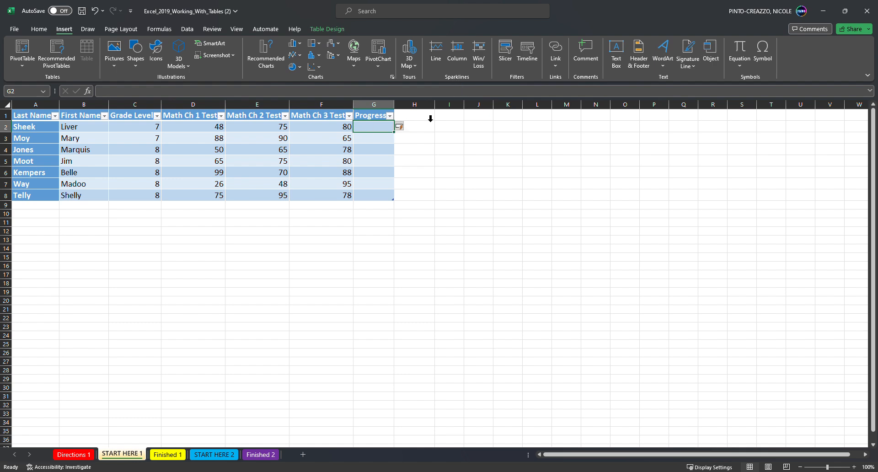
pyautogui.click(438, 57)
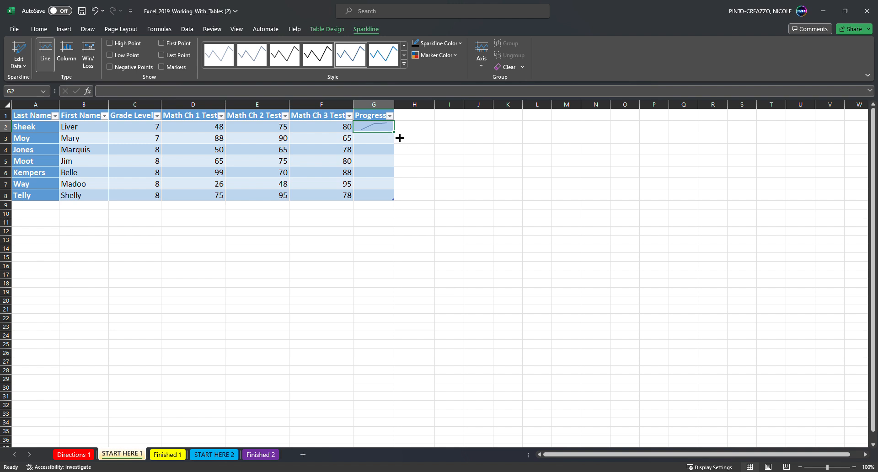
# - Fill the sparkline from G2 down through G8 for the remaining students
pyautogui.moveTo(399, 138); pyautogui.dragTo(398, 205)
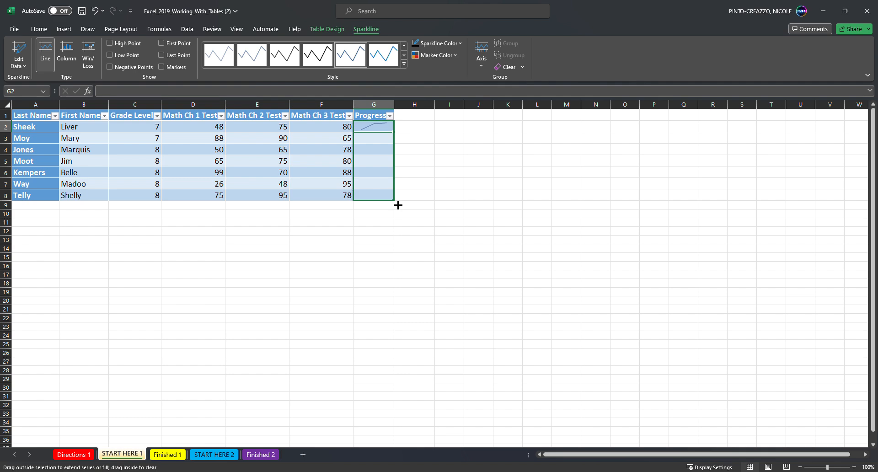
pyautogui.moveTo(398, 205); pyautogui.dragTo(398, 205)
pyautogui.click(459, 236)
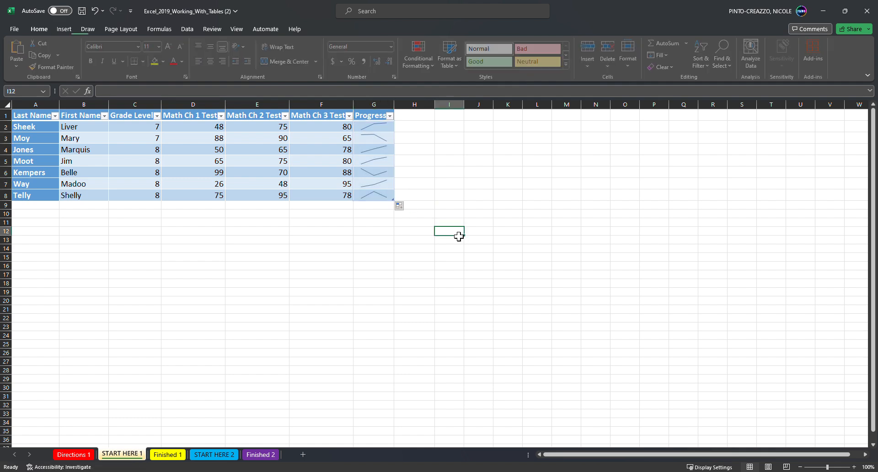